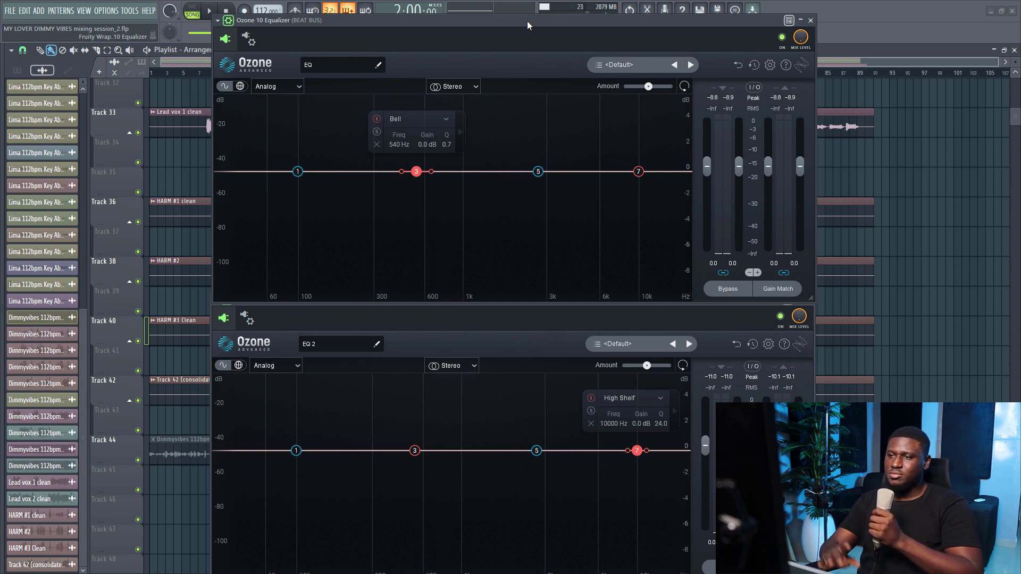
- Play a passage of the song through the flat BEAT BUS and Lead vox equalizers, and stop playback
{"action": "key", "text": "space"}
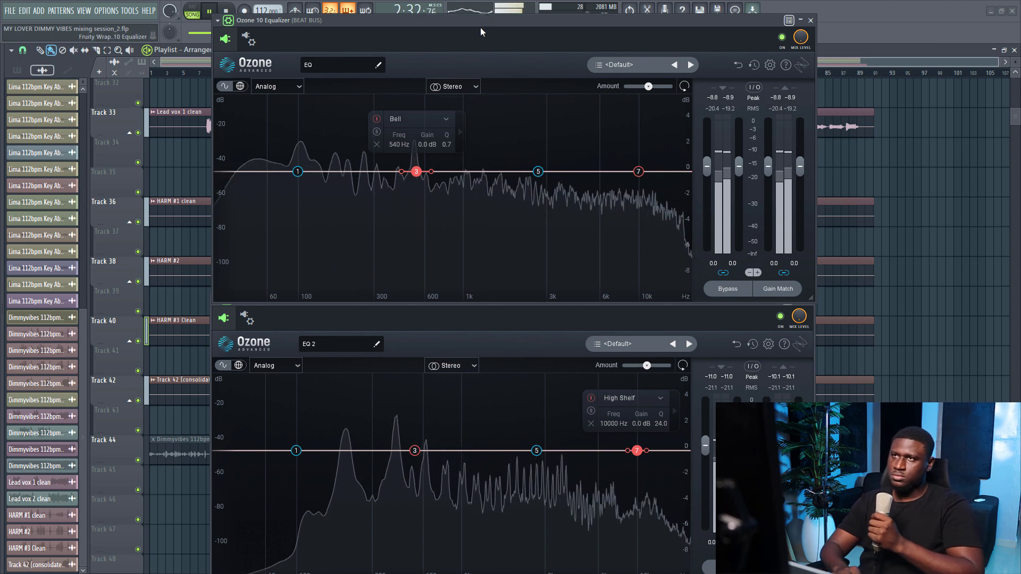
{"action": "key", "text": "space"}
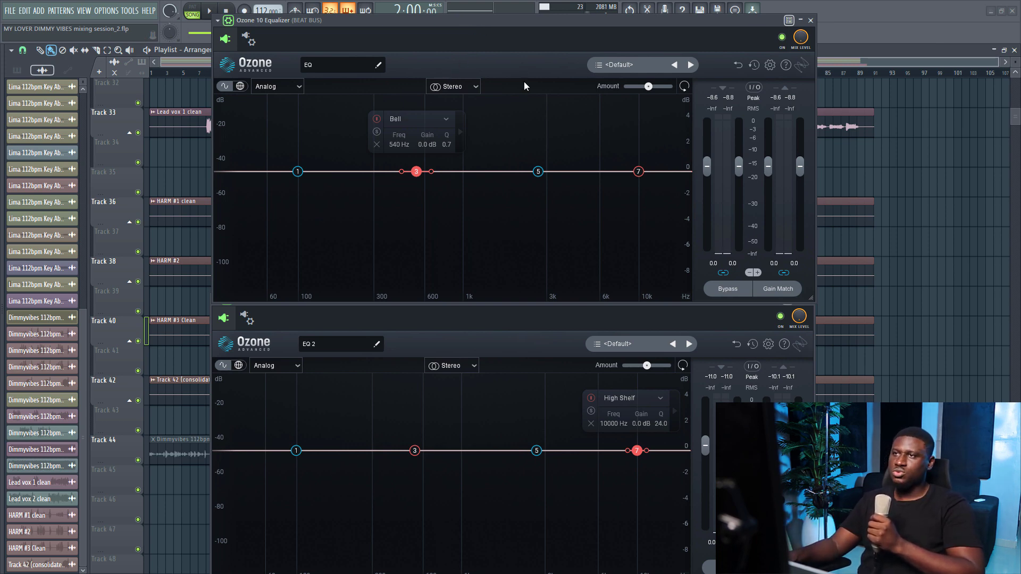
- Switch both the BEAT BUS and the Lead vox equalizers from stereo to Mid/Side processing
{"action": "left_click", "coordinate": [460, 86]}
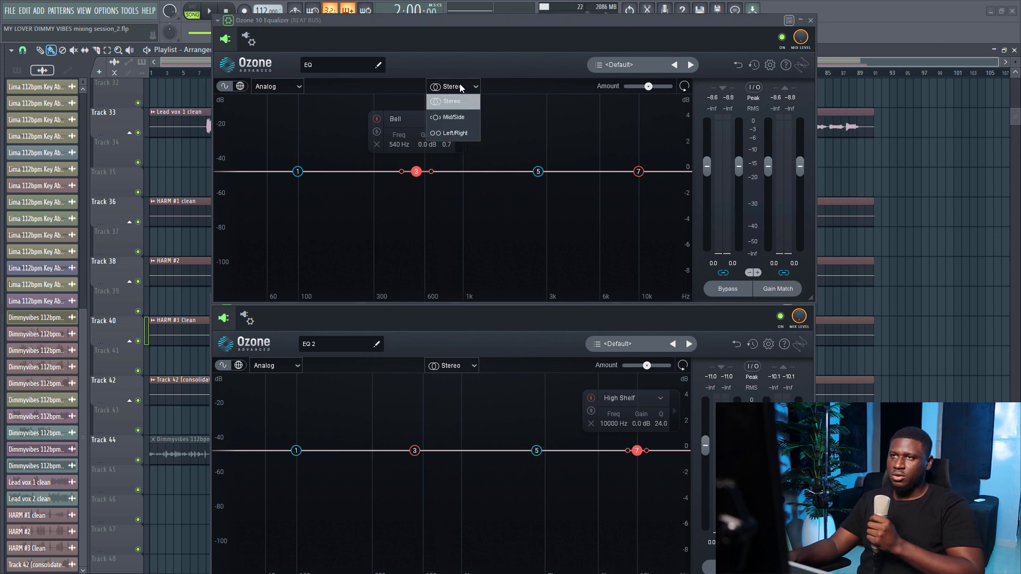
{"action": "left_click", "coordinate": [456, 89]}
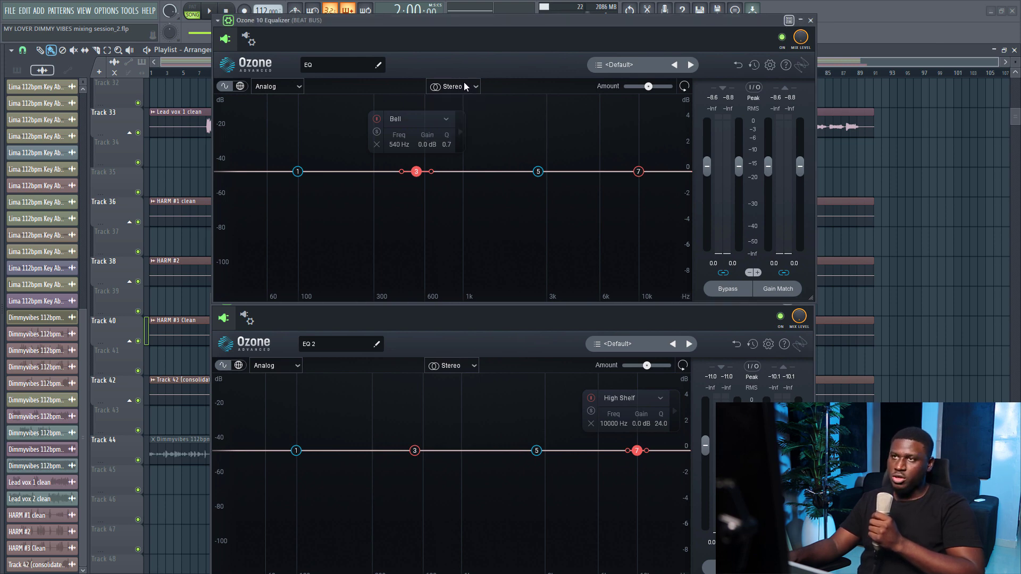
{"action": "left_click", "coordinate": [463, 87]}
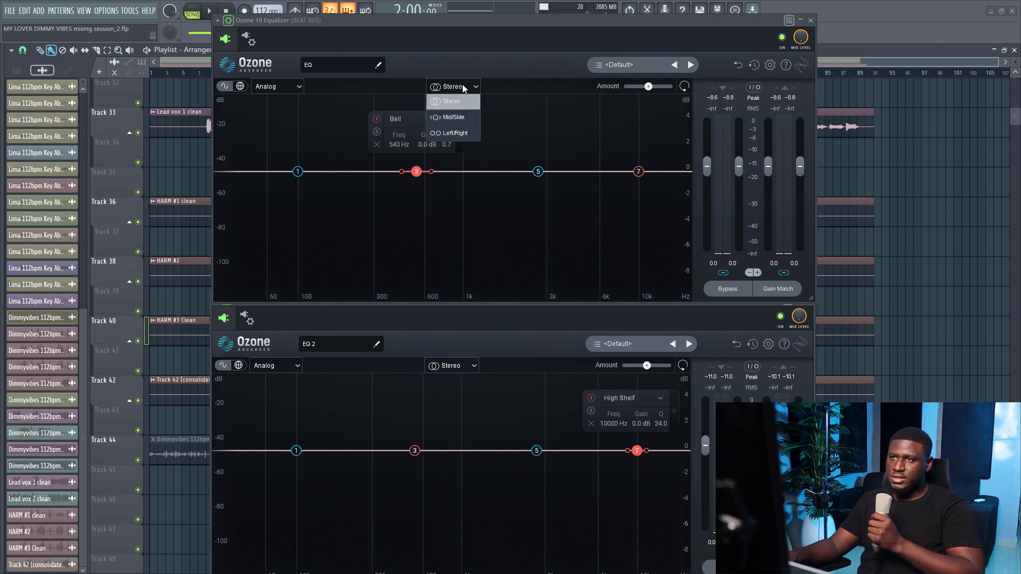
{"action": "left_click", "coordinate": [448, 117]}
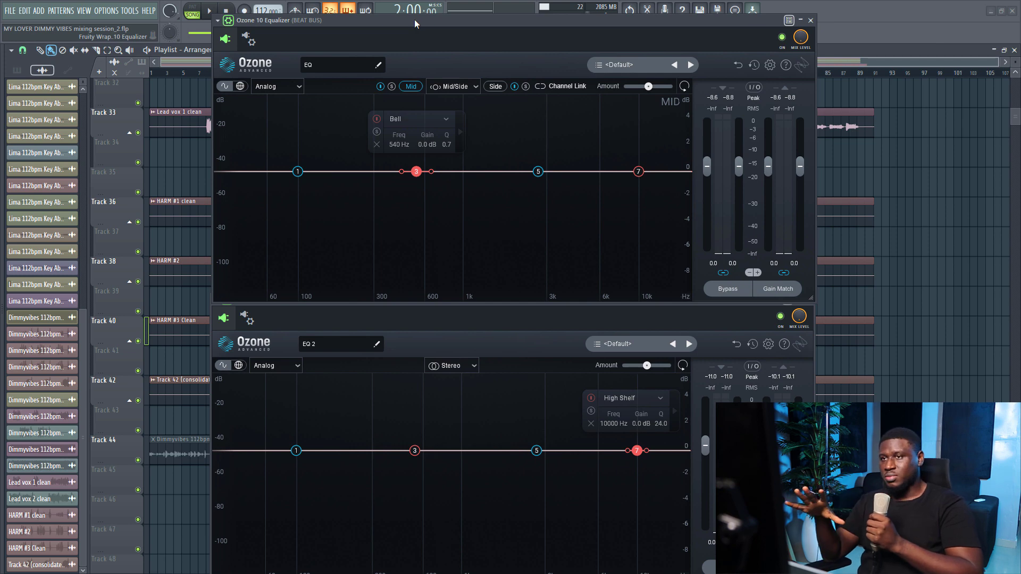
{"action": "left_click", "coordinate": [389, 316]}
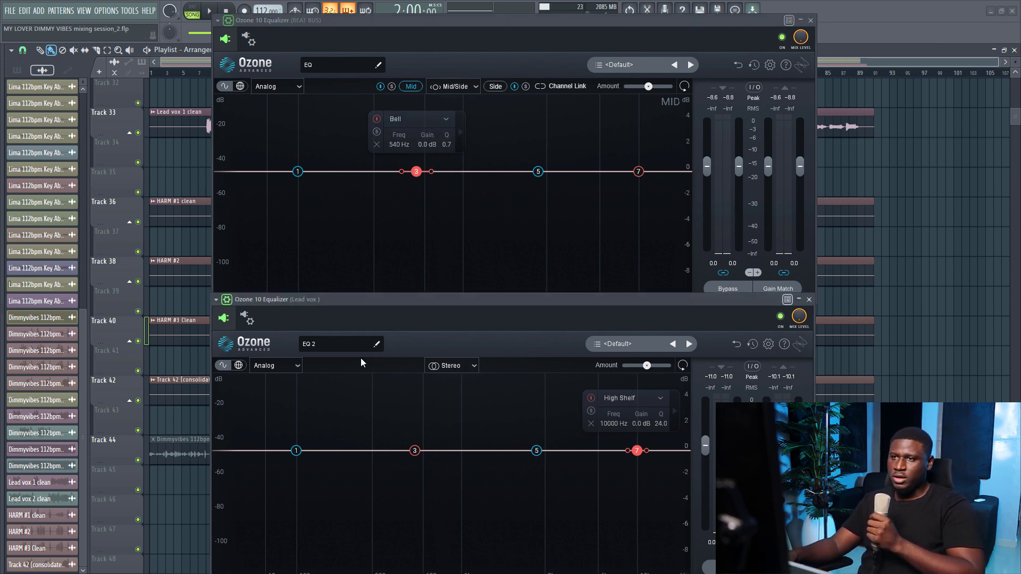
{"action": "left_click", "coordinate": [455, 368]}
{"action": "left_click", "coordinate": [451, 396]}
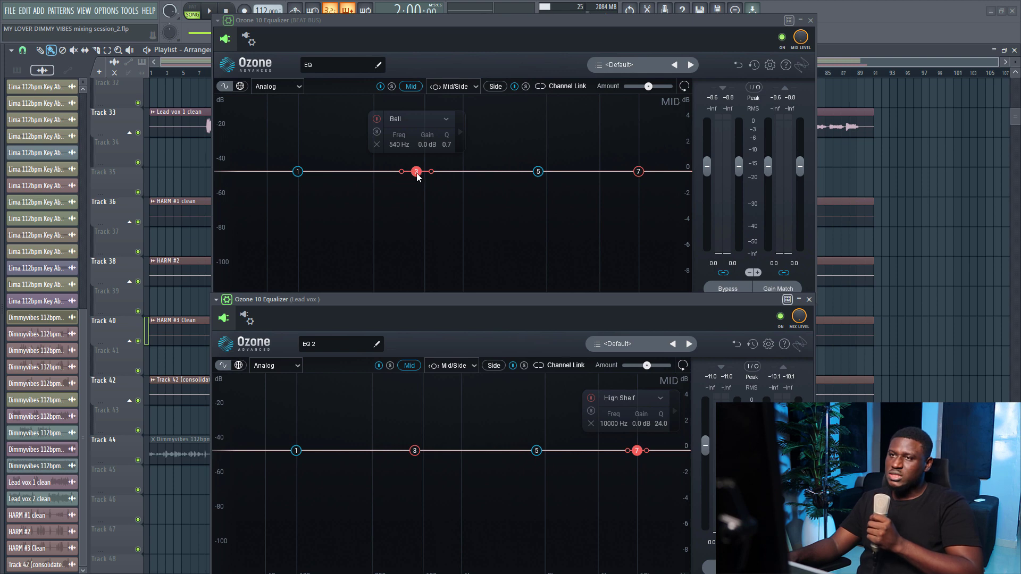
- On the BEAT BUS mid channel, add a slight dip near 1 kHz and set bell band 3 to about 728 Hz, -2.1 dB, Q 0.4
{"action": "mouse_move", "coordinate": [418, 177]}
{"action": "left_mouse_down"}
{"action": "mouse_move", "coordinate": [432, 173]}
{"action": "mouse_move", "coordinate": [381, 169]}
{"action": "mouse_move", "coordinate": [427, 170]}
{"action": "mouse_move", "coordinate": [417, 174]}
{"action": "left_mouse_up"}
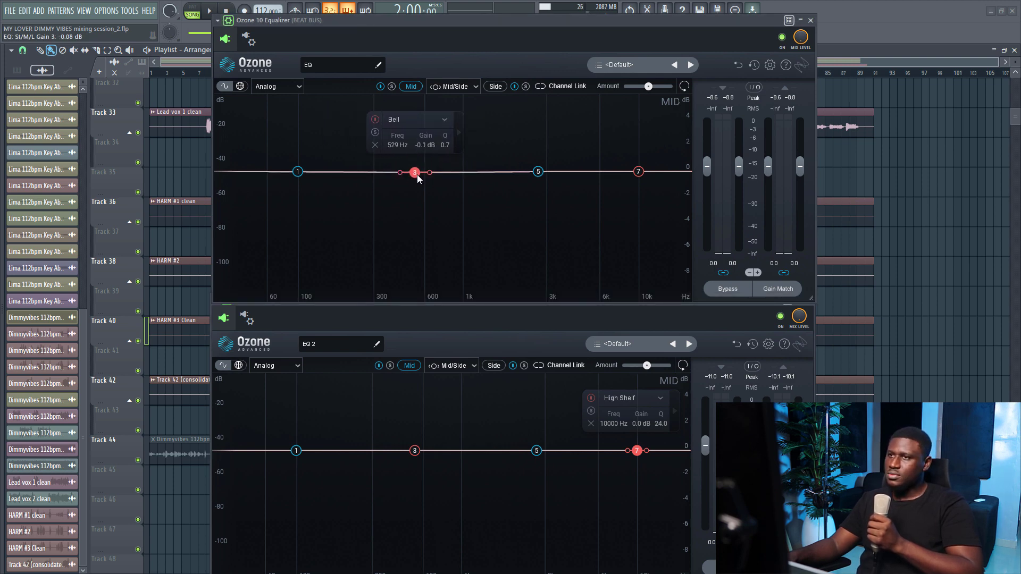
{"action": "left_click", "coordinate": [487, 177]}
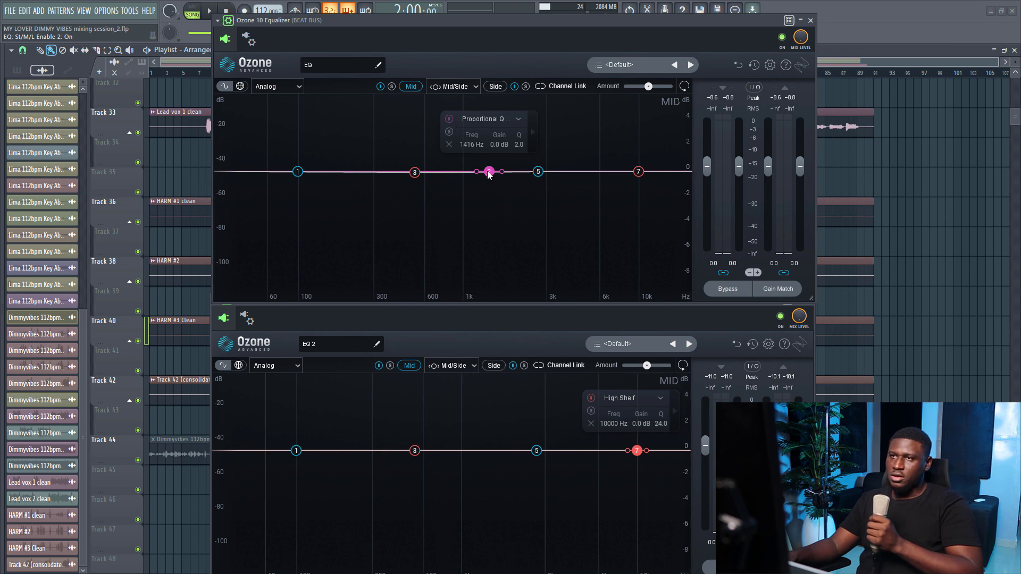
{"action": "left_click_drag", "start_coordinate": [487, 177], "coordinate": [464, 181]}
{"action": "left_click_drag", "start_coordinate": [410, 173], "coordinate": [409, 172]}
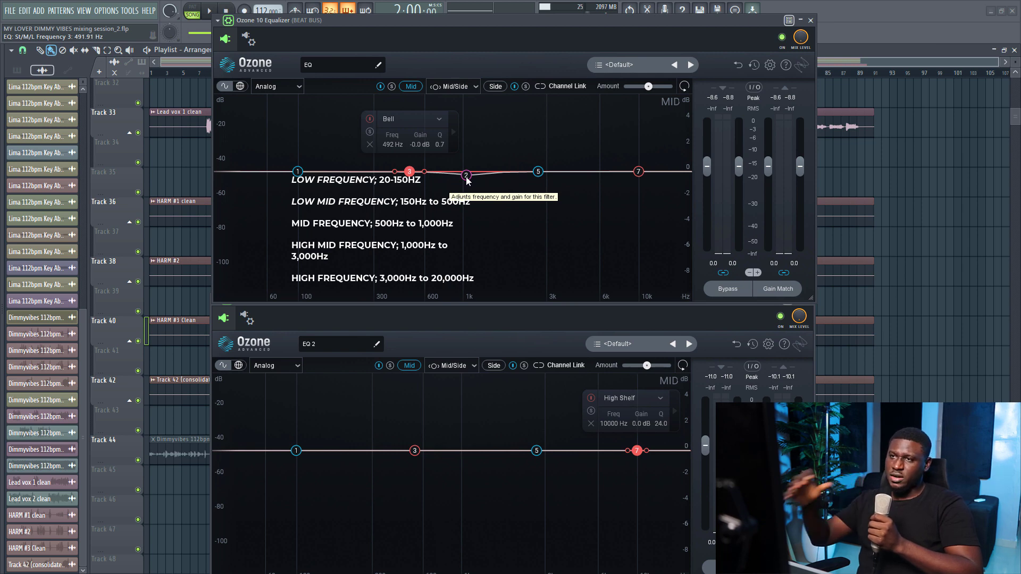
{"action": "left_click_drag", "start_coordinate": [418, 176], "coordinate": [452, 210]}
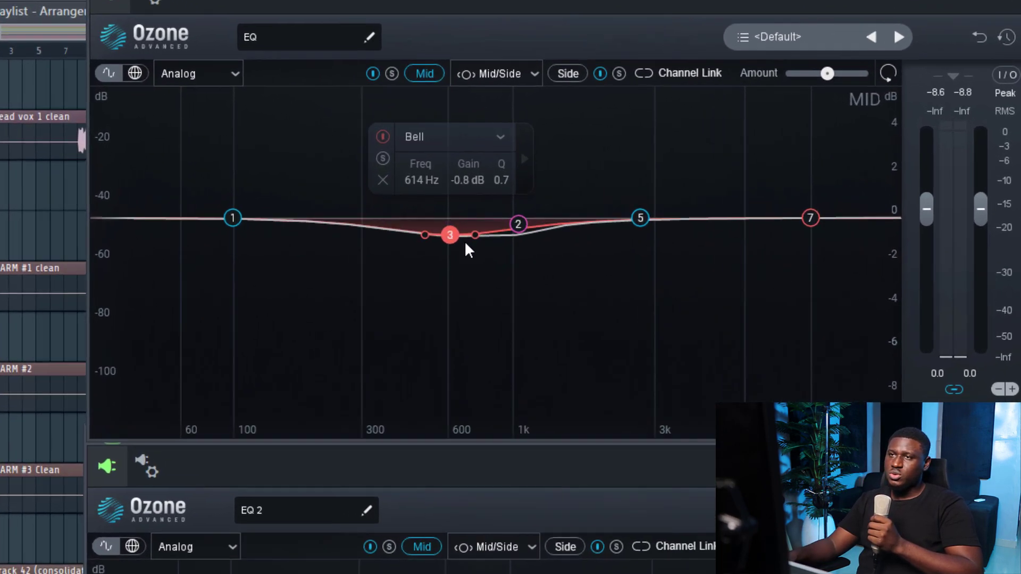
{"action": "scroll", "coordinate": [480, 260], "scroll_direction": "down", "scroll_amount": 3}
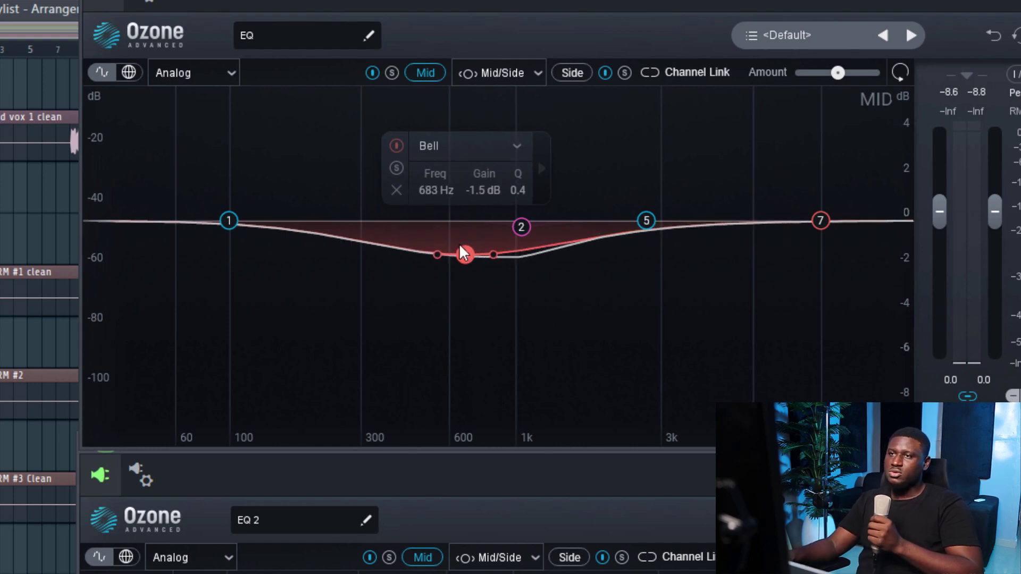
{"action": "left_click_drag", "start_coordinate": [459, 246], "coordinate": [468, 258]}
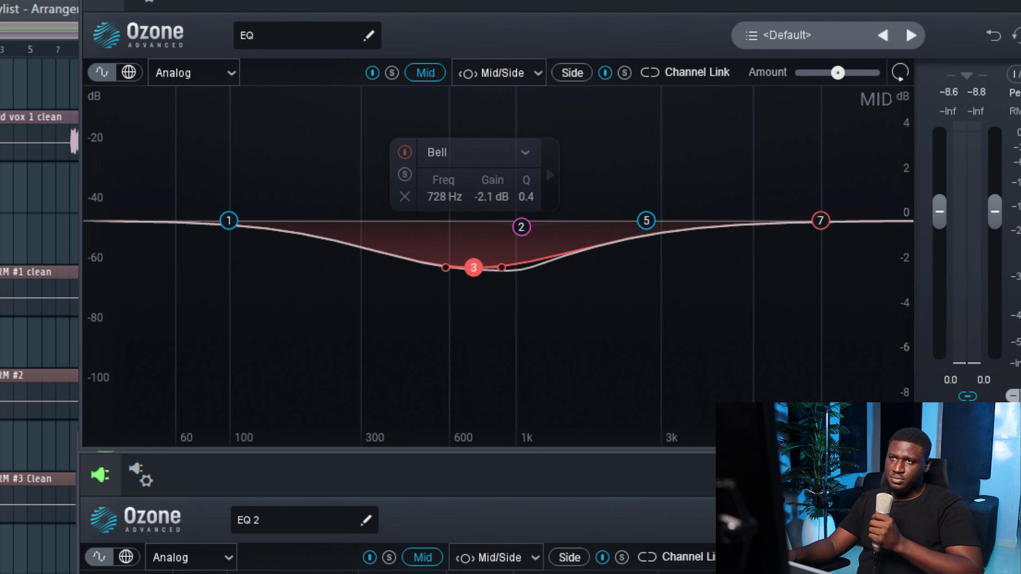
- Play the song twice to hear the mid-channel cut on the beat, stopping playback each time
{"action": "key", "text": "space"}
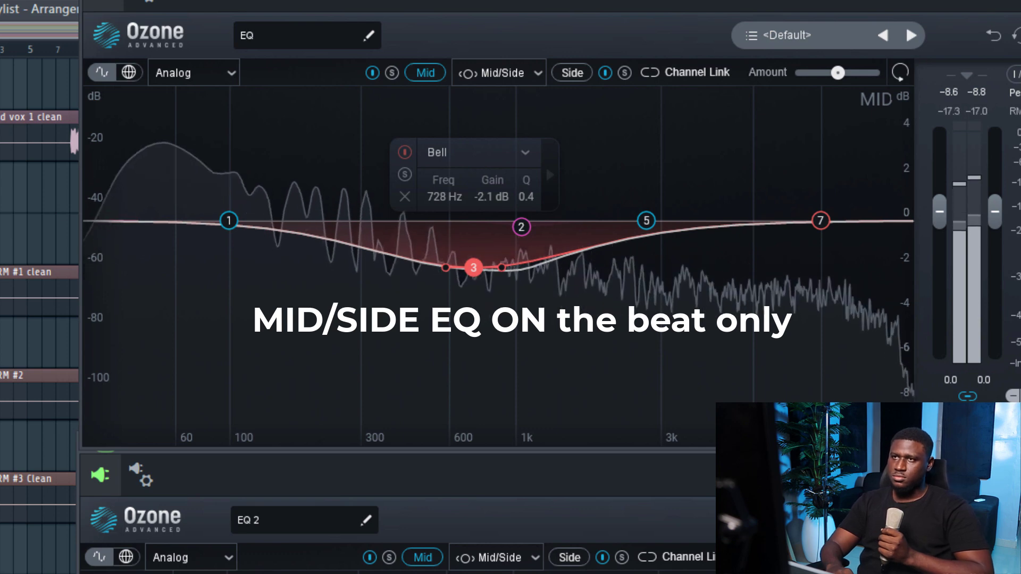
{"action": "key", "text": "space"}
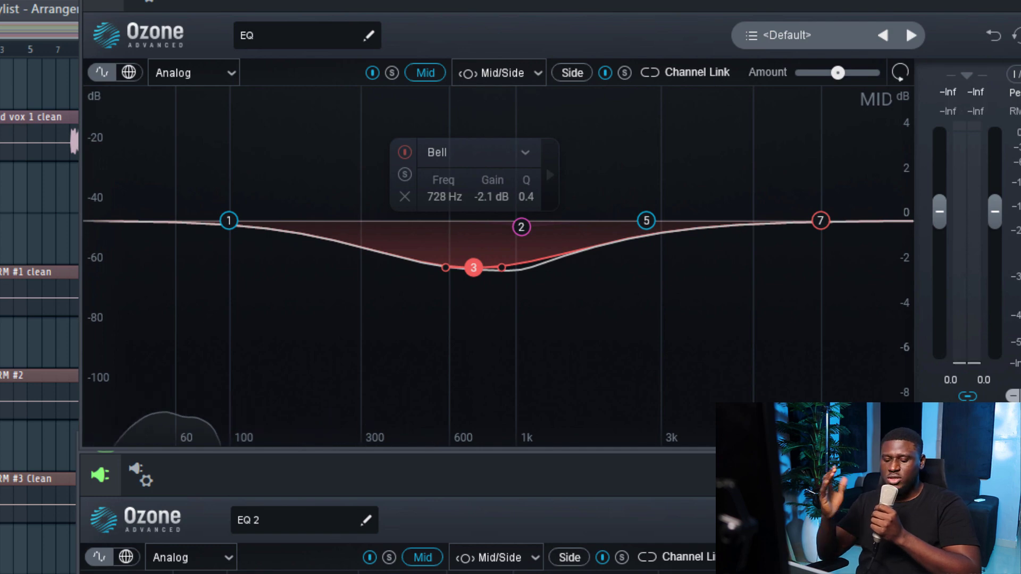
{"action": "key", "text": "space"}
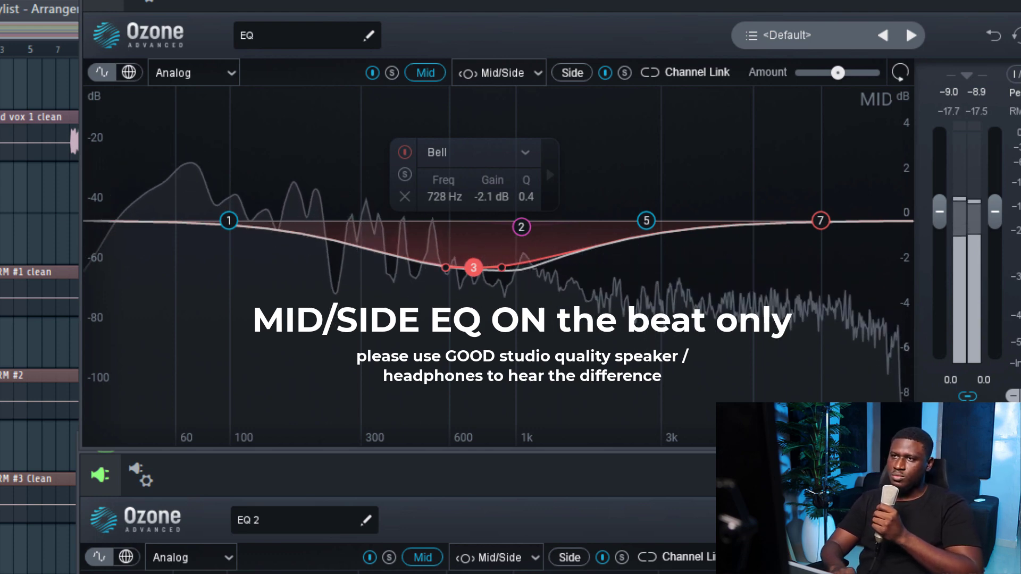
{"action": "key", "text": "space"}
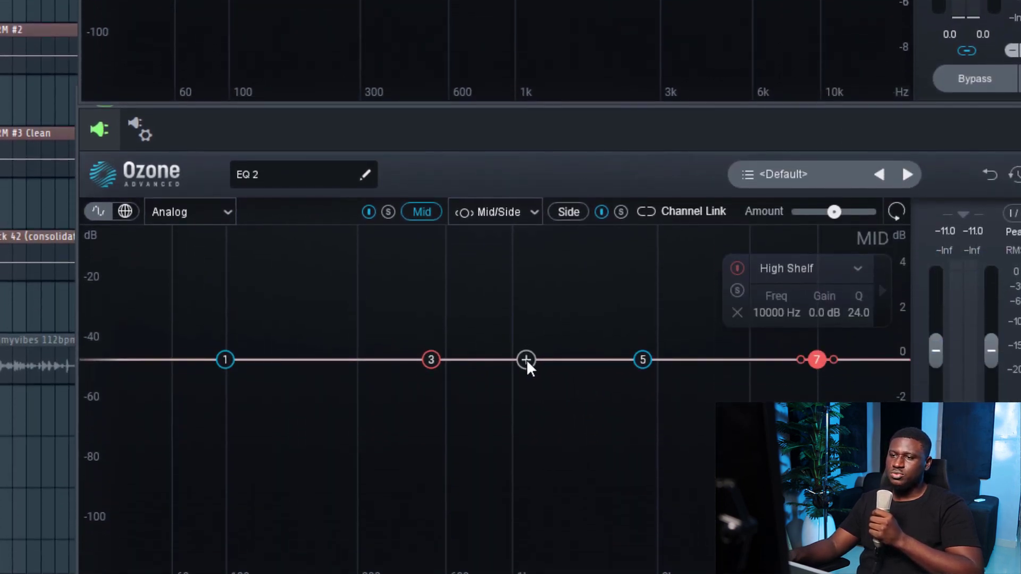
- On the Lead vox mid channel, add a Proportional Q band at about 1687 Hz with 2.1 dB gain and Q 0.4
{"action": "left_click", "coordinate": [526, 360]}
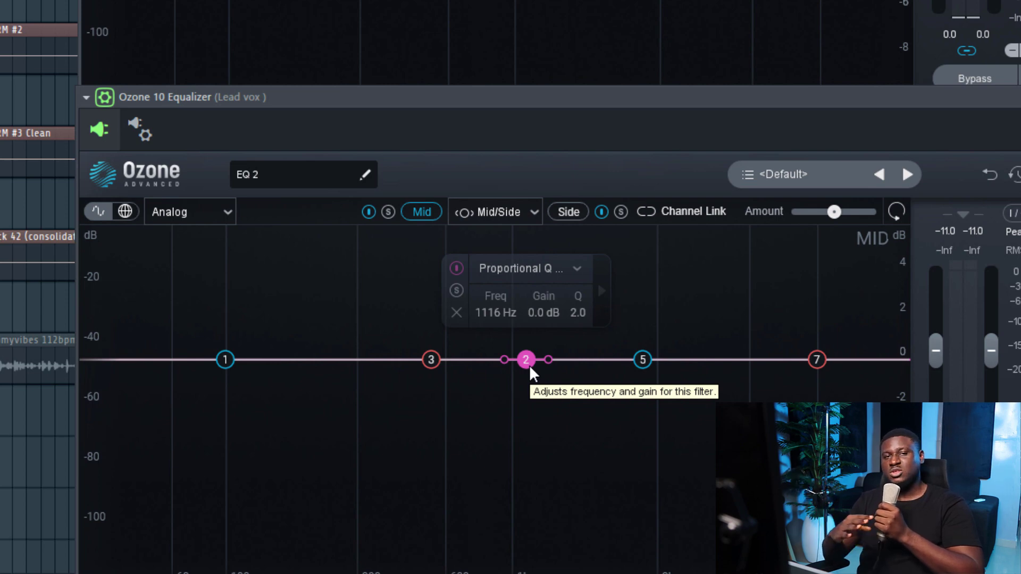
{"action": "left_click_drag", "start_coordinate": [529, 364], "coordinate": [583, 332]}
{"action": "scroll", "coordinate": [582, 331], "scroll_direction": "down", "scroll_amount": 8}
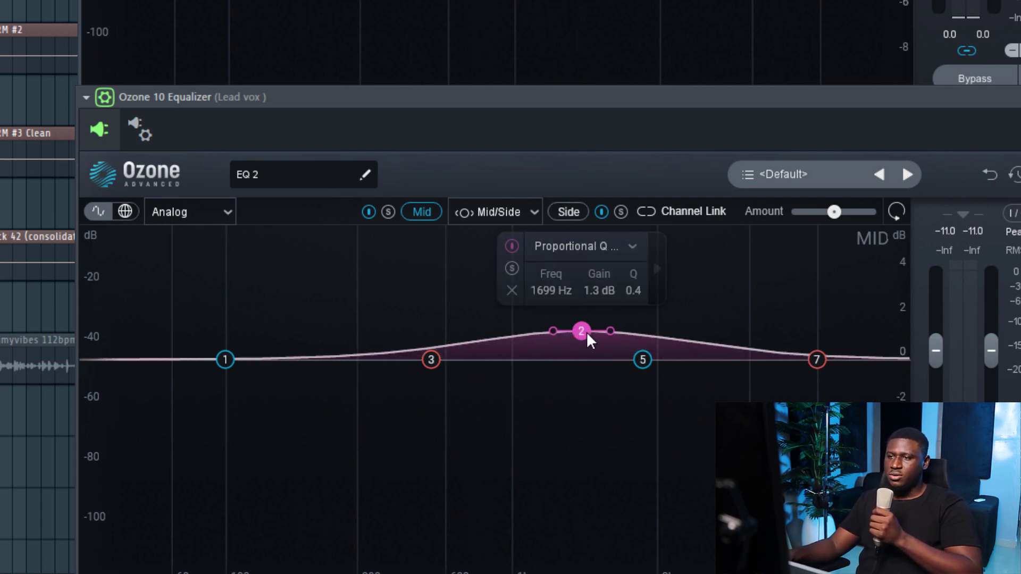
{"action": "left_click_drag", "start_coordinate": [586, 332], "coordinate": [586, 321]}
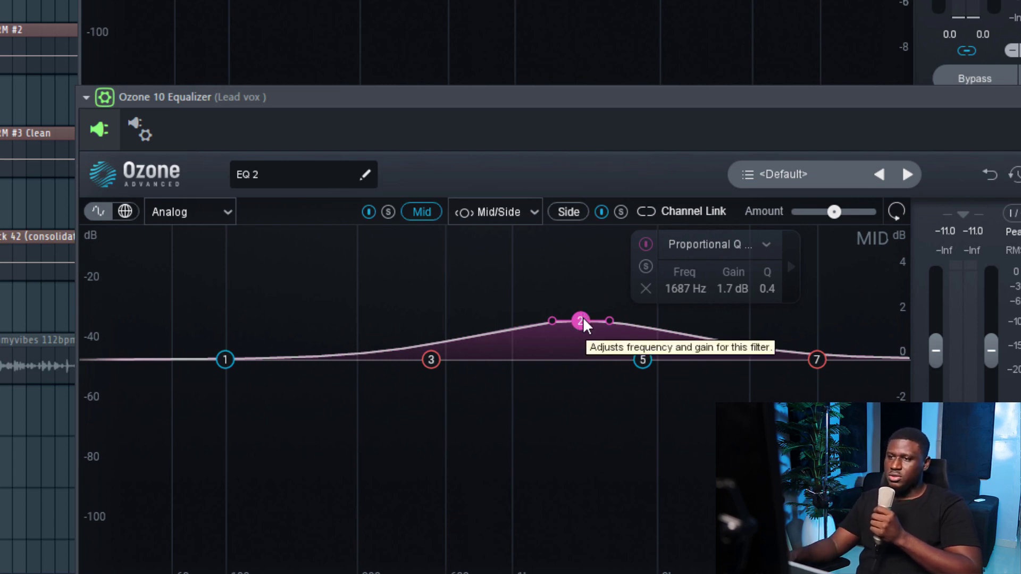
{"action": "left_click_drag", "start_coordinate": [583, 314], "coordinate": [584, 308]}
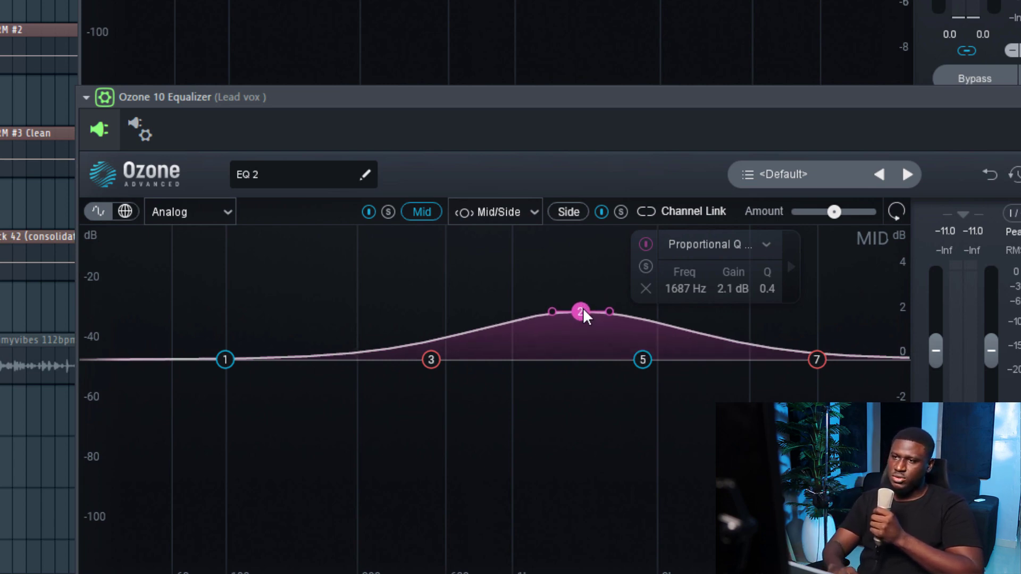
- Play the song to hear the Lead vox mid boost against the beat cut, and stop playback
{"action": "key", "text": "space"}
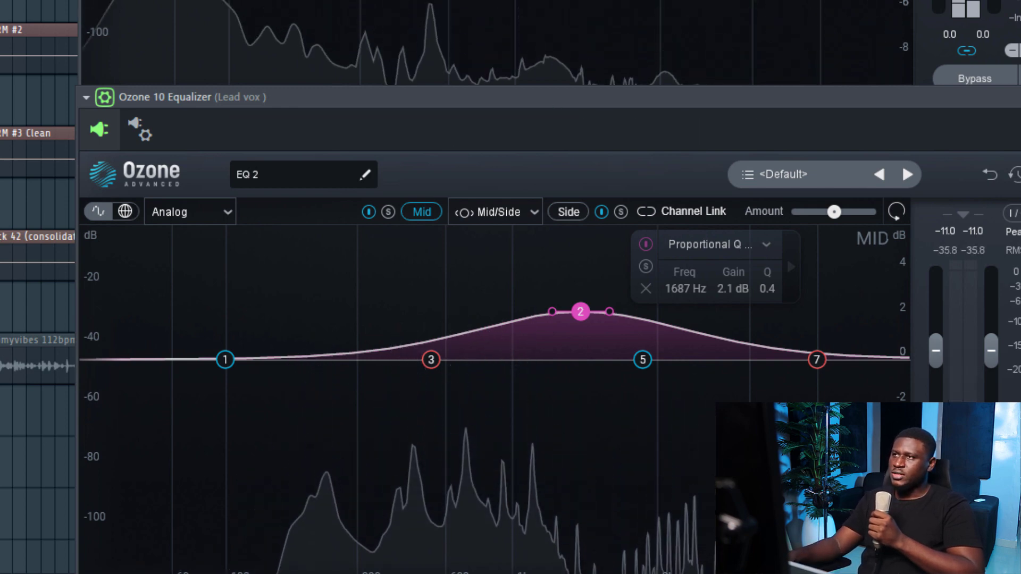
{"action": "left_click", "coordinate": [498, 42]}
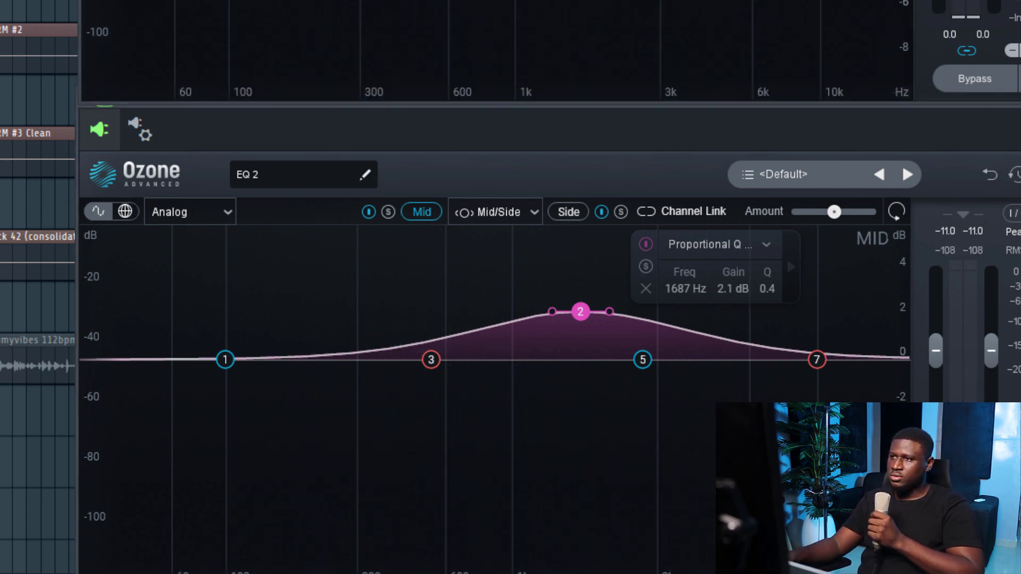
{"action": "left_click", "coordinate": [973, 561]}
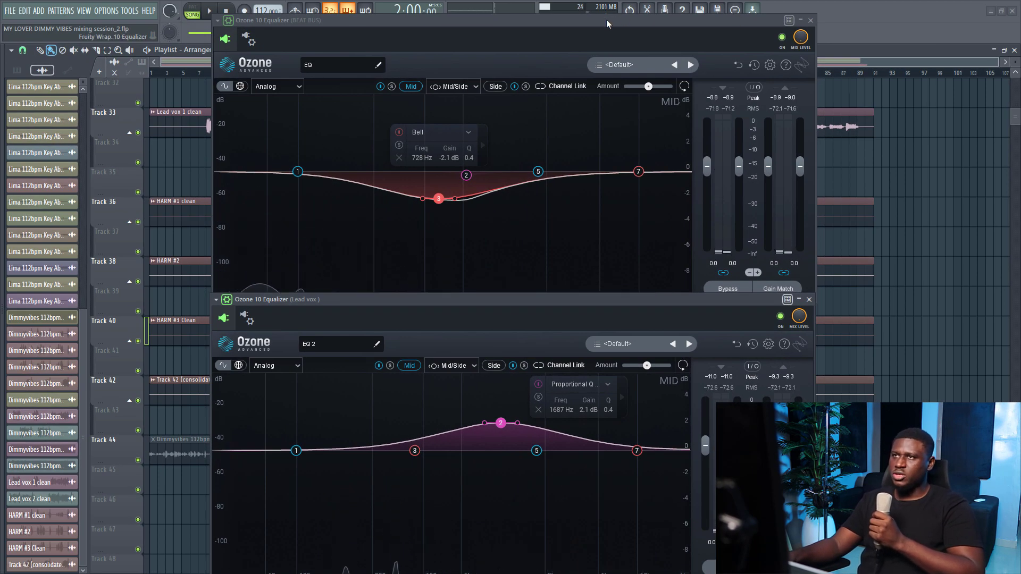
- Move the BEAT BUS equalizer down to uncover the playlist and place the playhead at the second vocal section of Lead vox 2, around bar 41
{"action": "left_click_drag", "start_coordinate": [365, 24], "coordinate": [354, 335]}
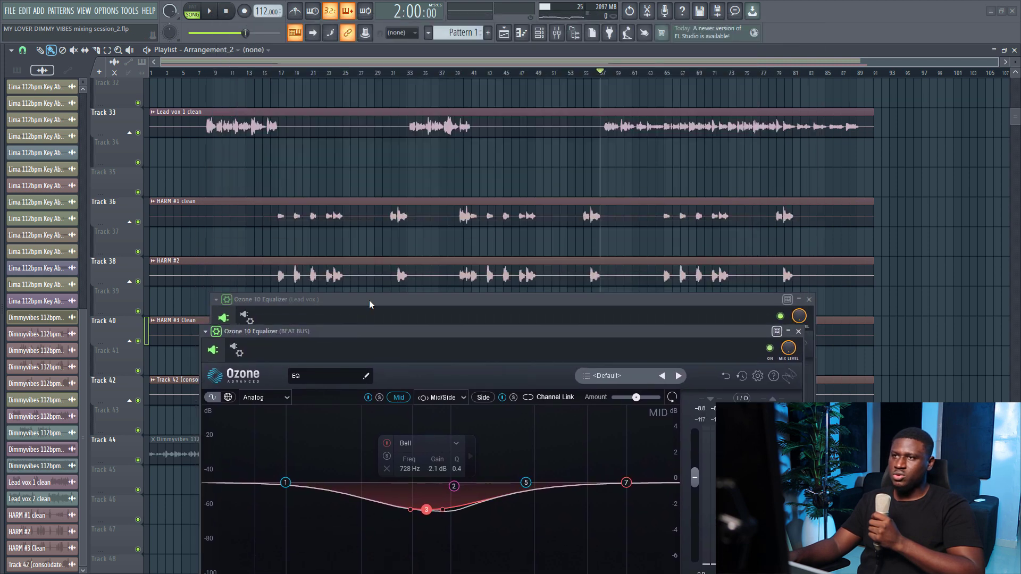
{"action": "scroll", "coordinate": [544, 204], "scroll_direction": "down", "scroll_amount": 5}
{"action": "scroll", "coordinate": [456, 181], "scroll_direction": "up", "scroll_amount": 5}
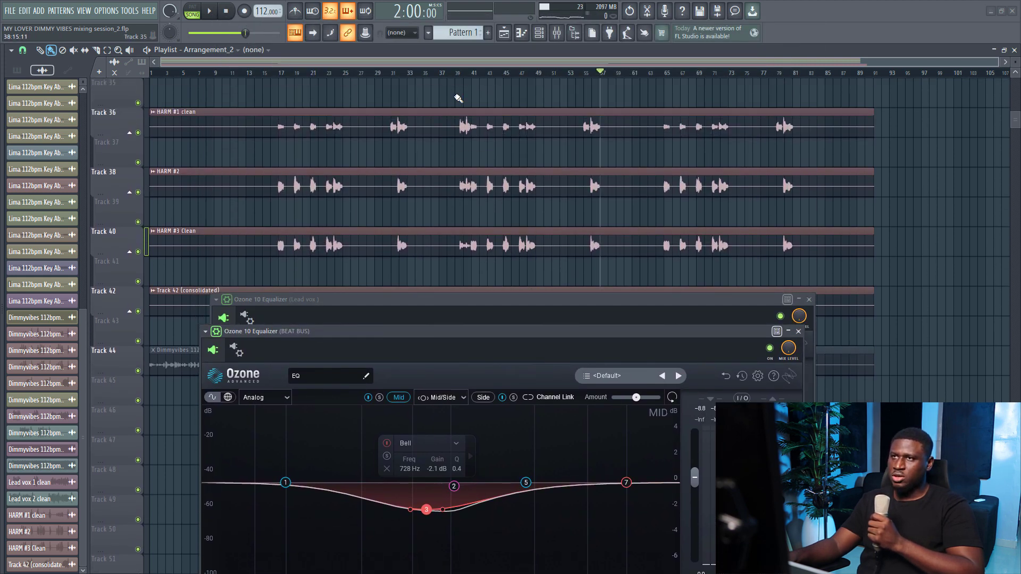
{"action": "left_click", "coordinate": [410, 75]}
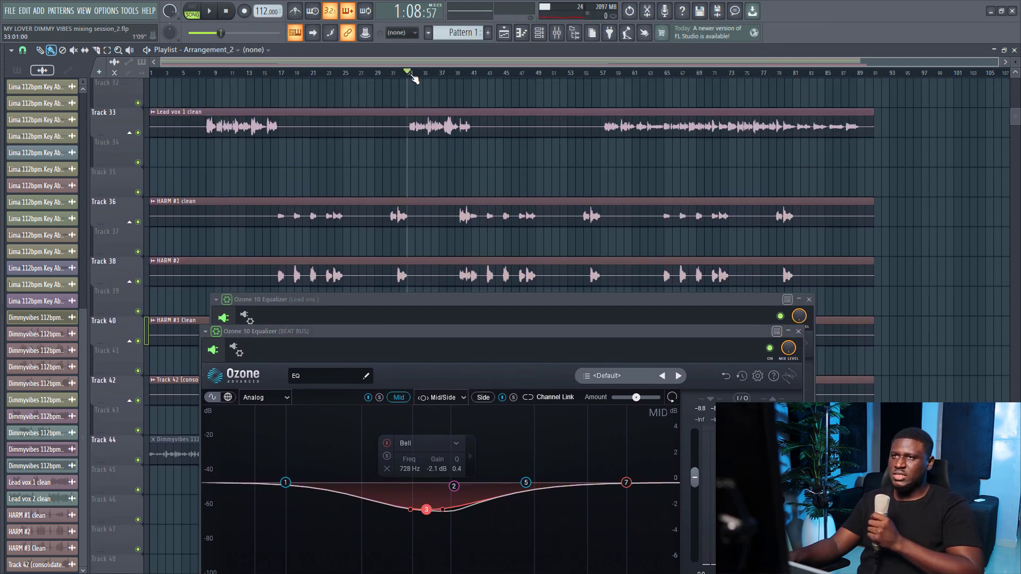
{"action": "scroll", "coordinate": [444, 130], "scroll_direction": "down", "scroll_amount": 1}
{"action": "scroll", "coordinate": [442, 130], "scroll_direction": "up", "scroll_amount": 2}
{"action": "scroll", "coordinate": [444, 131], "scroll_direction": "down", "scroll_amount": 3}
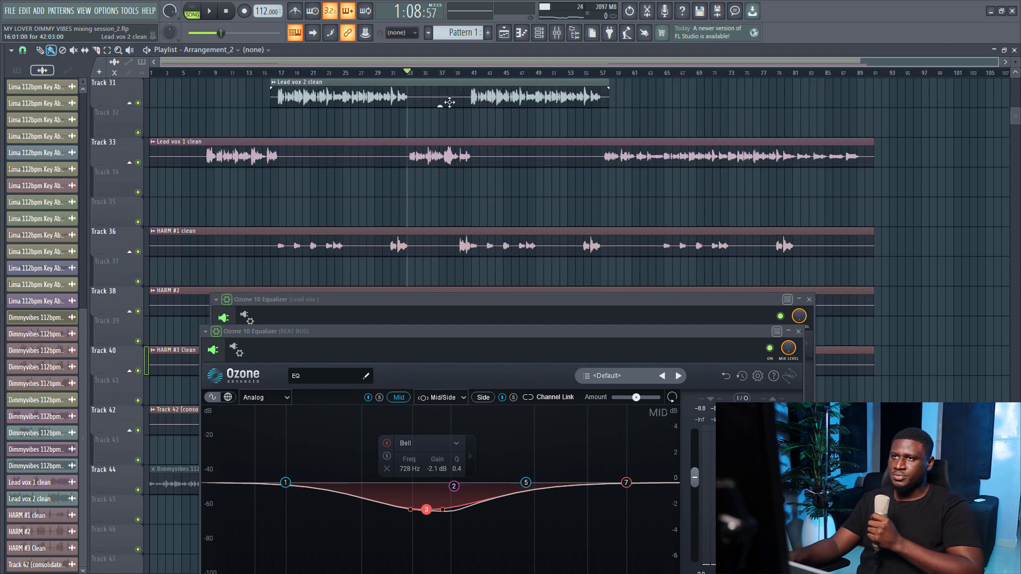
{"action": "scroll", "coordinate": [452, 131], "scroll_direction": "up", "scroll_amount": 3}
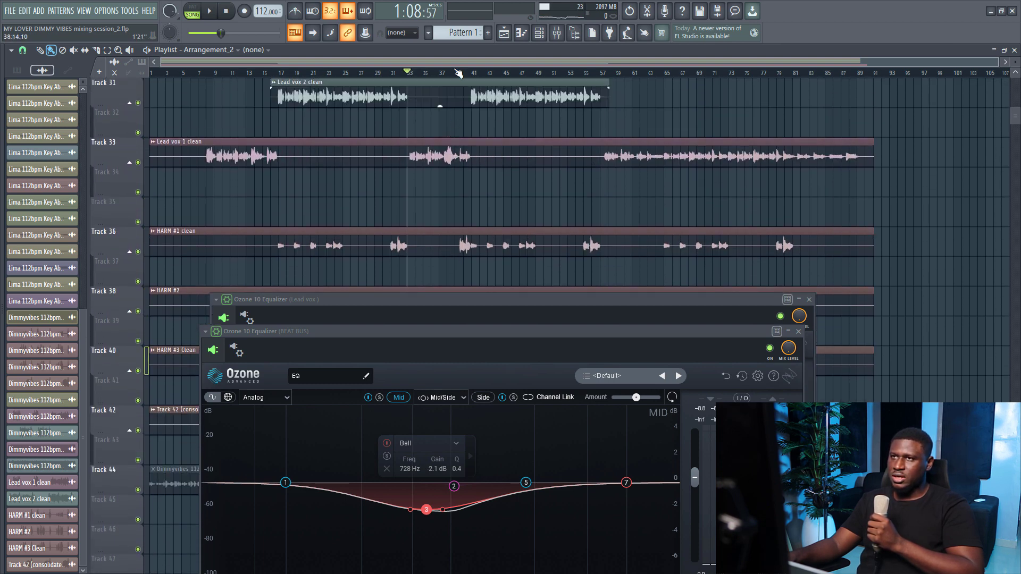
{"action": "left_click", "coordinate": [474, 73]}
- Play the section while moving the Lead vox equalizer above the BEAT BUS one so both are visible, and stop playback
{"action": "key", "text": "space"}
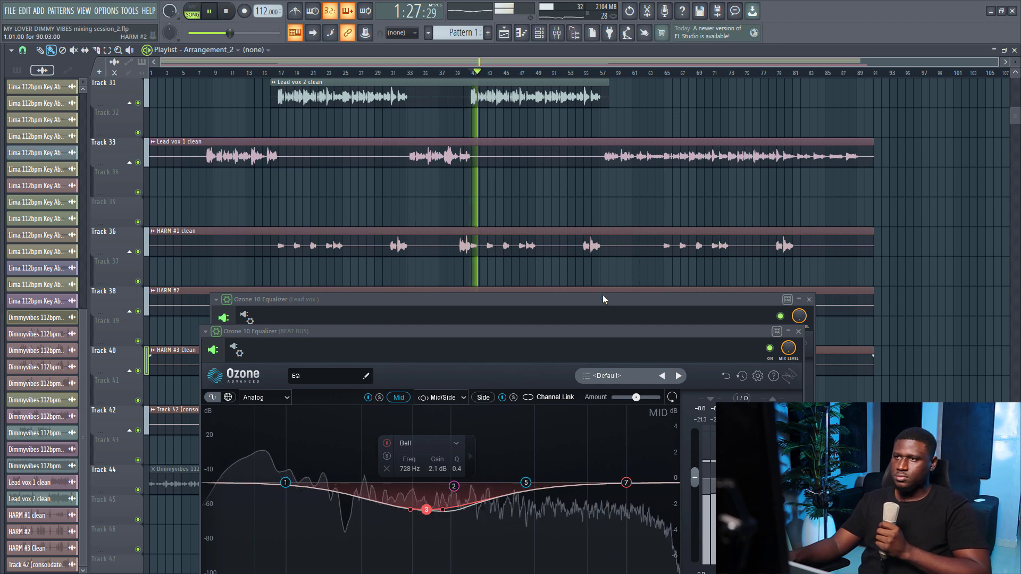
{"action": "left_click_drag", "start_coordinate": [602, 295], "coordinate": [573, 44]}
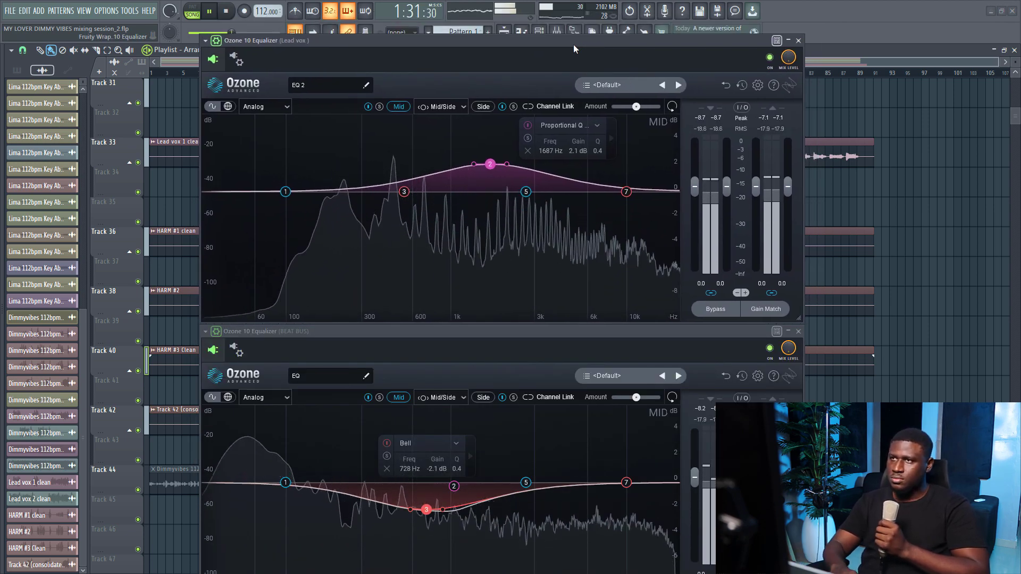
{"action": "key", "text": "space"}
- Turn off the Lead vox and BEAT BUS equalizers and play the same section without them for comparison
{"action": "left_click", "coordinate": [769, 58]}
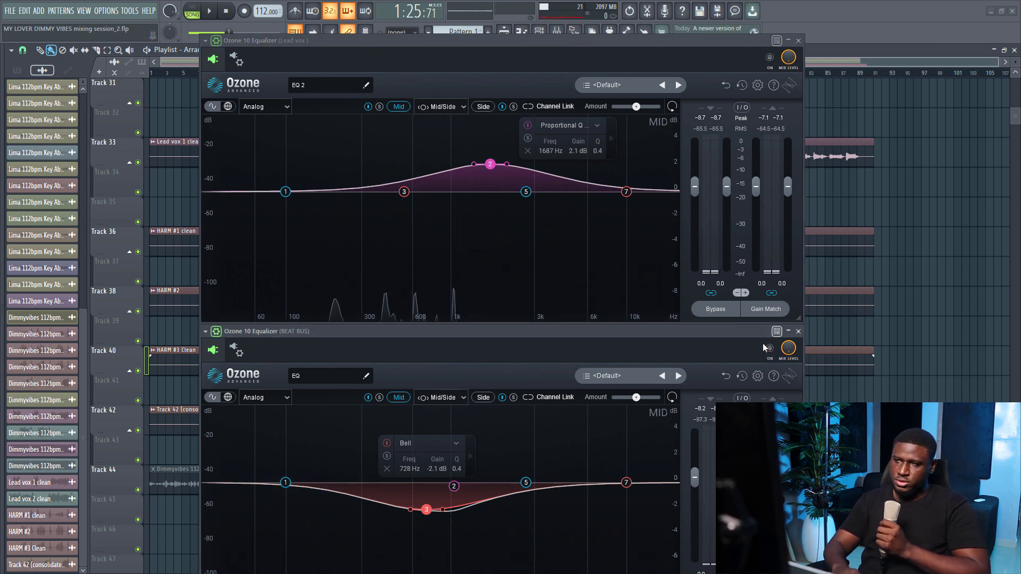
{"action": "key", "text": "space"}
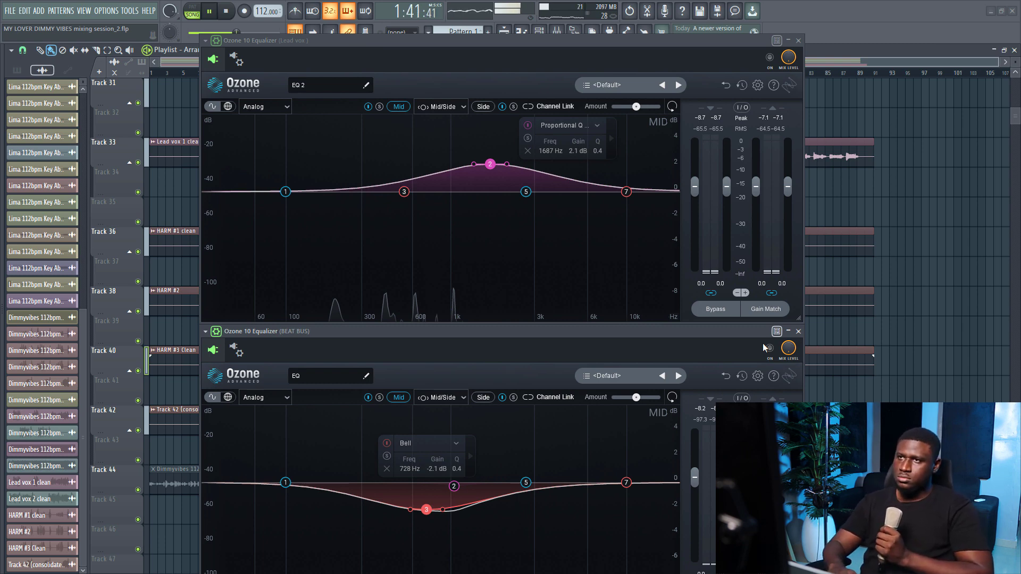
{"action": "key", "text": "space"}
- Turn the Lead vox and BEAT BUS equalizers back on, play the same vocal section with both active, and stop playback
{"action": "left_click", "coordinate": [769, 57]}
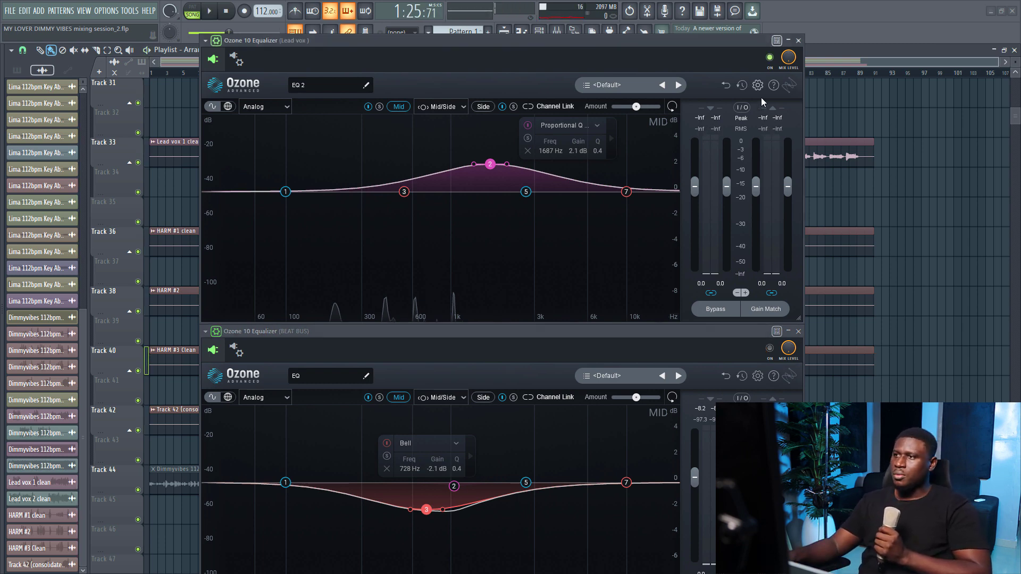
{"action": "left_click", "coordinate": [771, 348]}
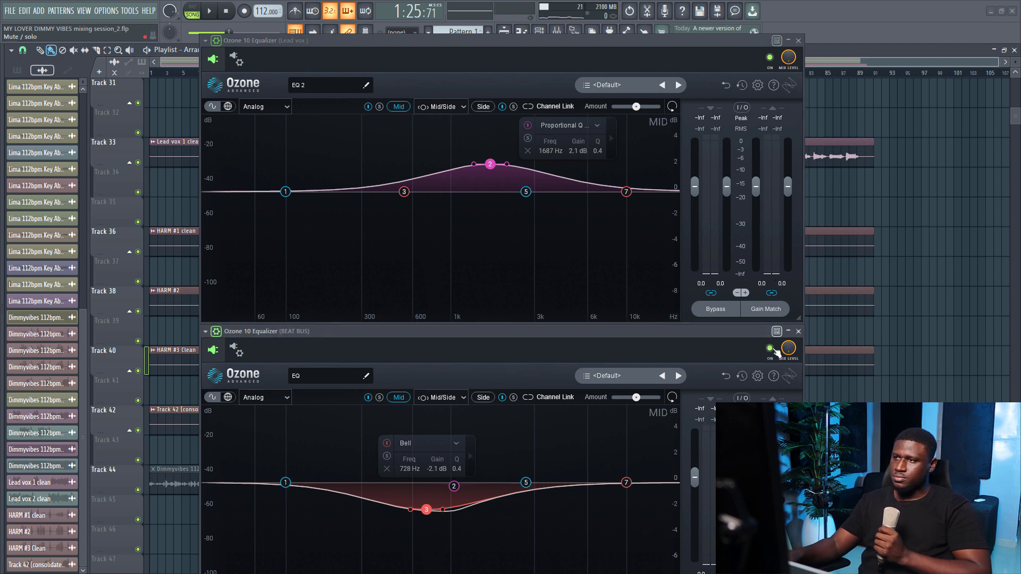
{"action": "key", "text": "space"}
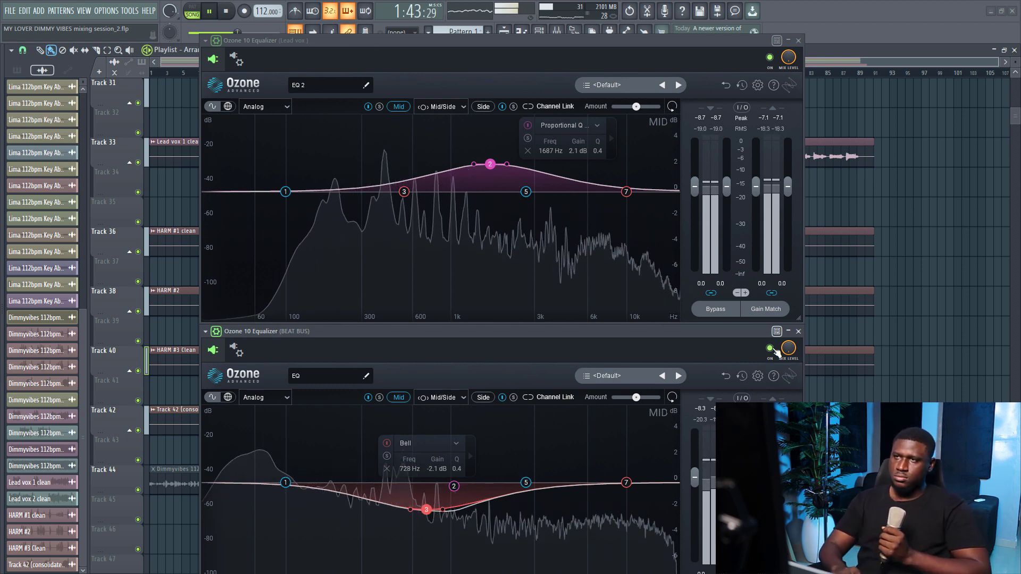
{"action": "key", "text": "space"}
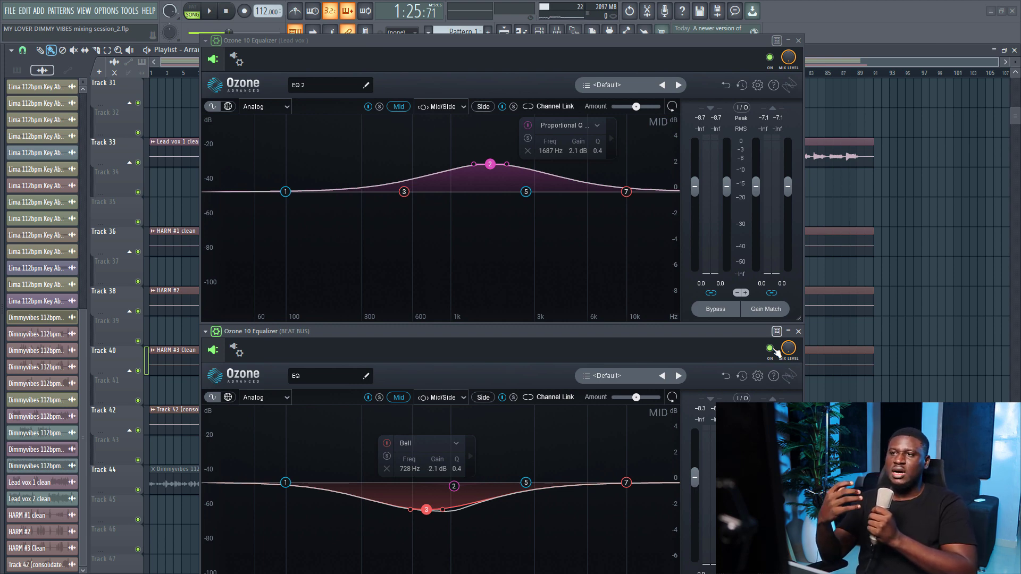
- Show the mixer, look over the individual beat tracks routed to the BEAT BUS, and close both Ozone equalizer windows
{"action": "left_click", "coordinate": [799, 40]}
{"action": "left_click", "coordinate": [557, 33]}
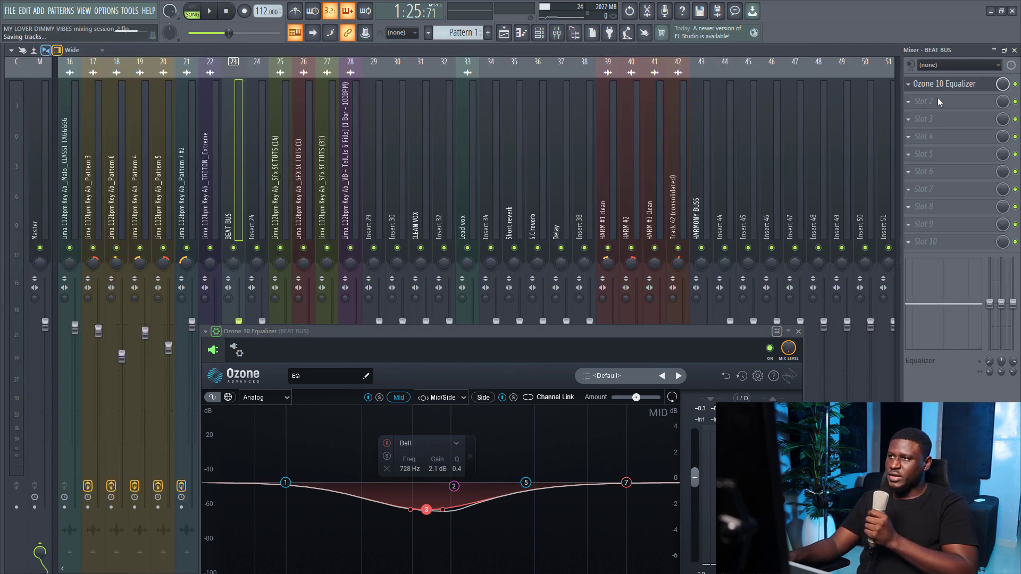
{"action": "left_click", "coordinate": [976, 89]}
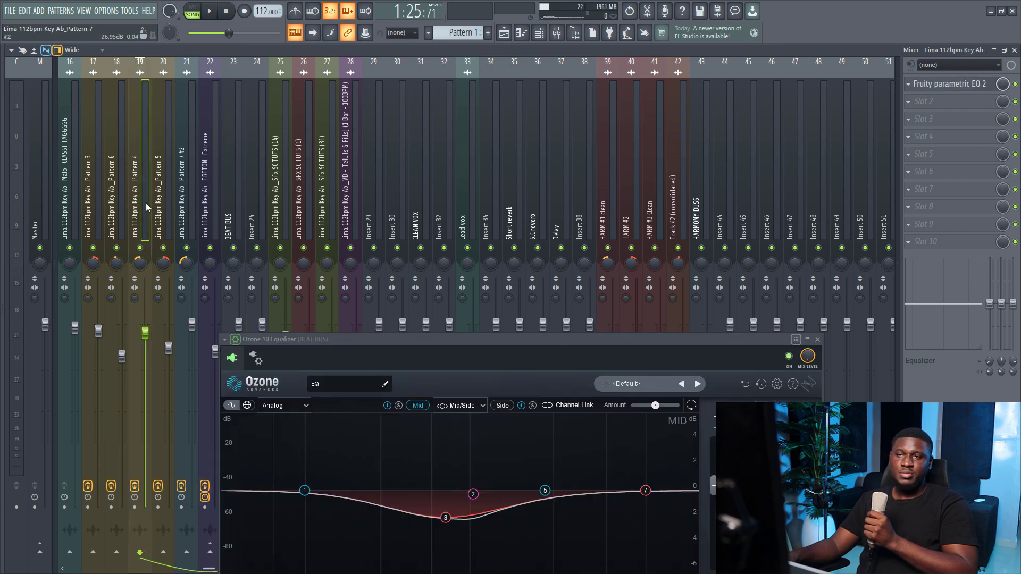
{"action": "left_click_drag", "start_coordinate": [146, 203], "coordinate": [71, 196]}
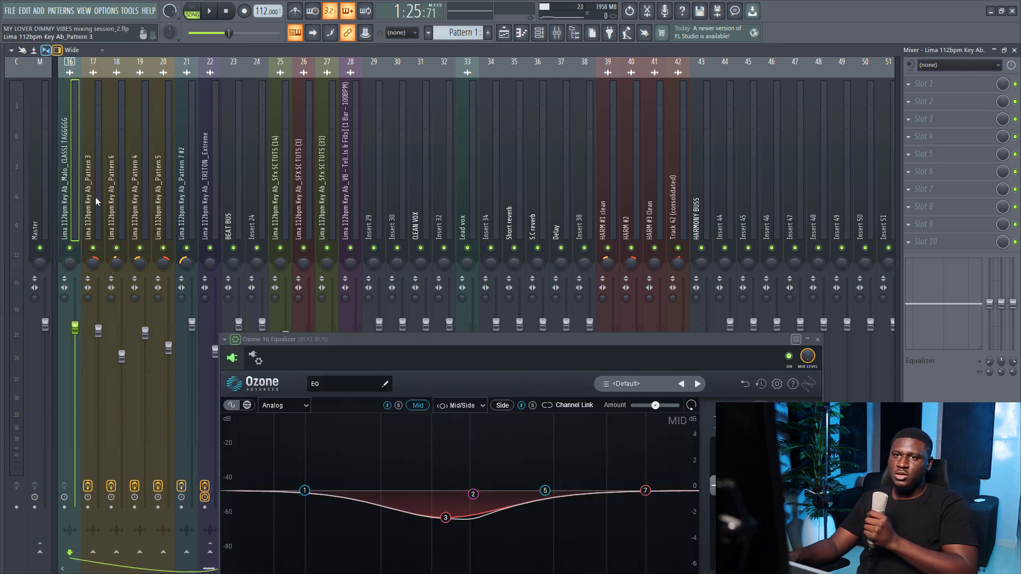
{"action": "scroll", "coordinate": [127, 198], "scroll_direction": "up", "scroll_amount": 3}
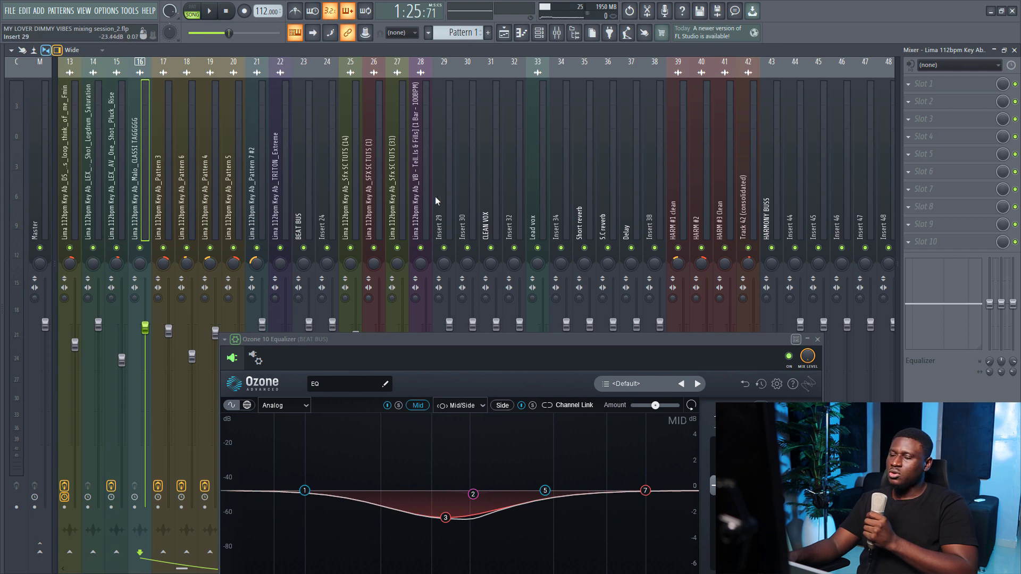
{"action": "left_click", "coordinate": [817, 339]}
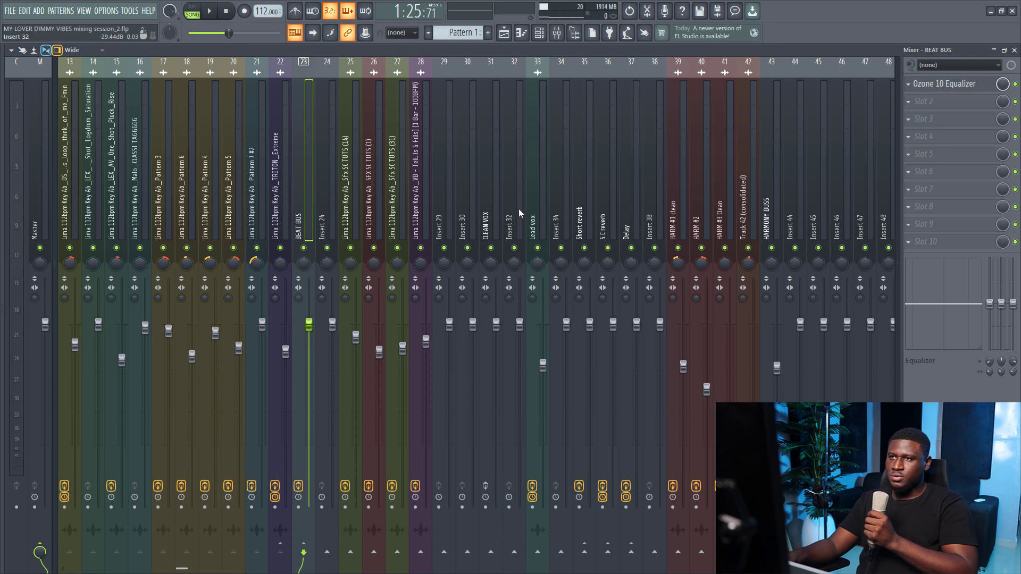
- Review the Lead vox effects chain, viewing the Ozone 10 Equalizer, soothe2 and the CLA-2A compressor
{"action": "left_click", "coordinate": [534, 212]}
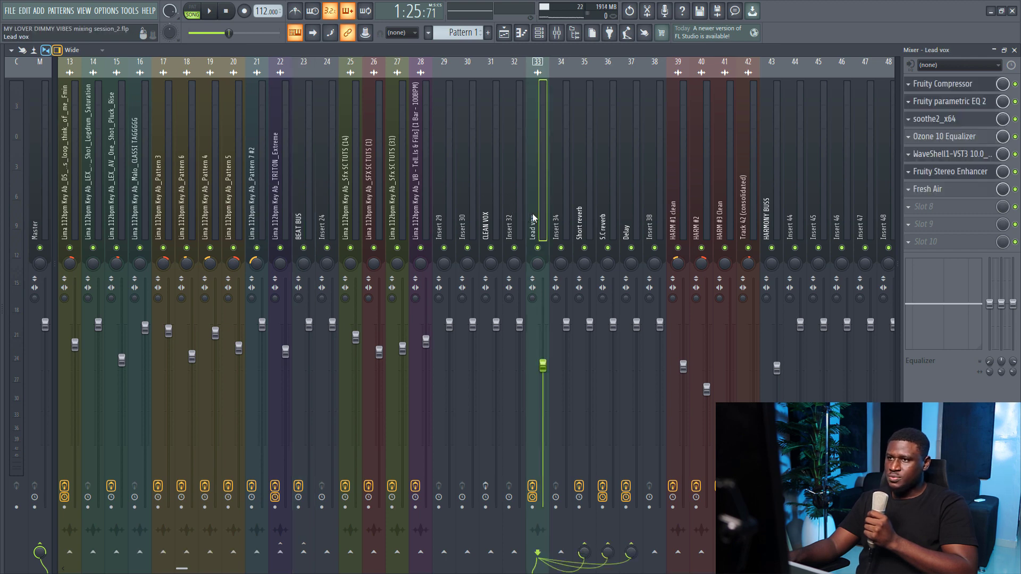
{"action": "left_click", "coordinate": [939, 136]}
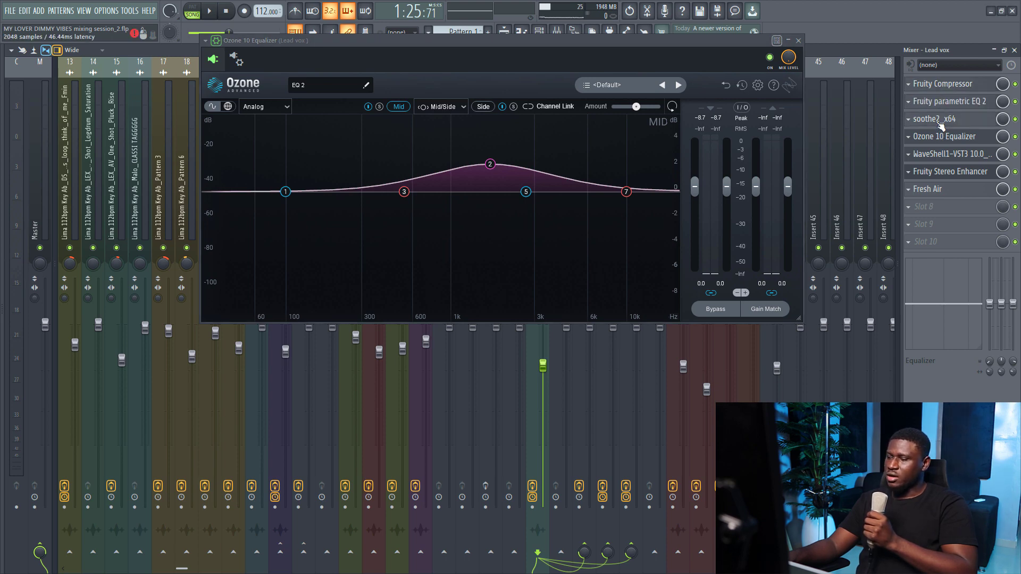
{"action": "left_click", "coordinate": [939, 120]}
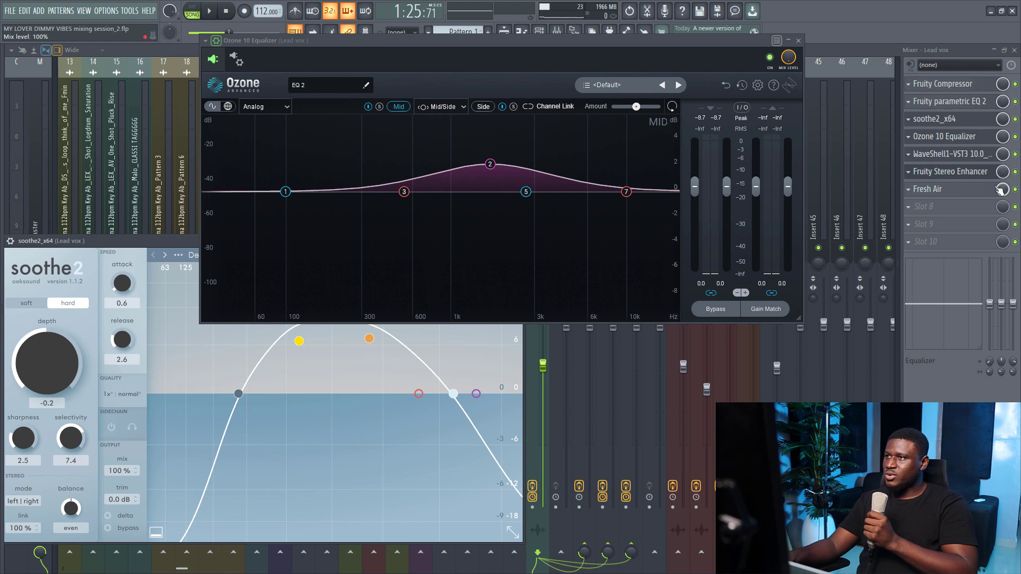
{"action": "left_click", "coordinate": [956, 142]}
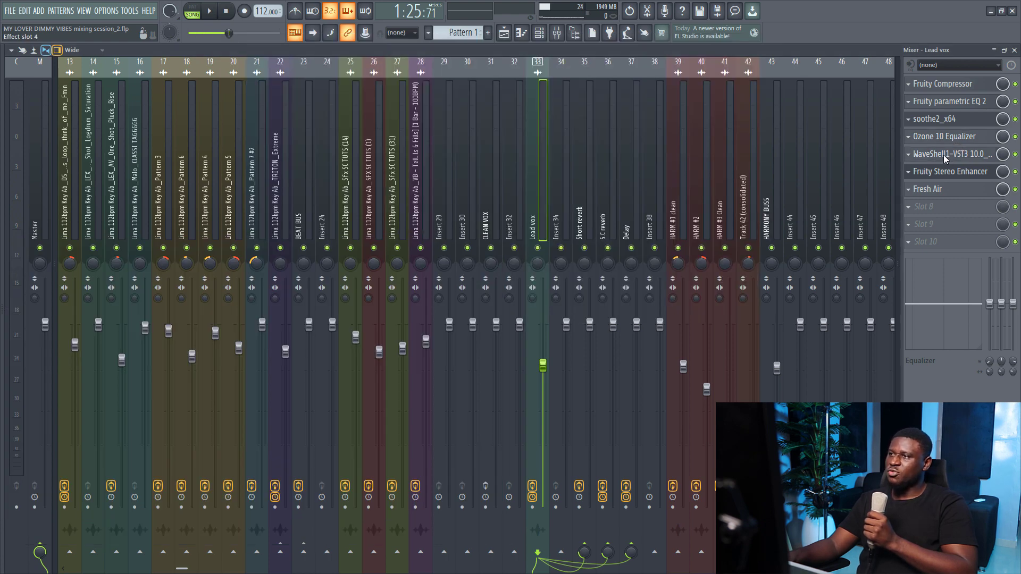
{"action": "left_click", "coordinate": [947, 156]}
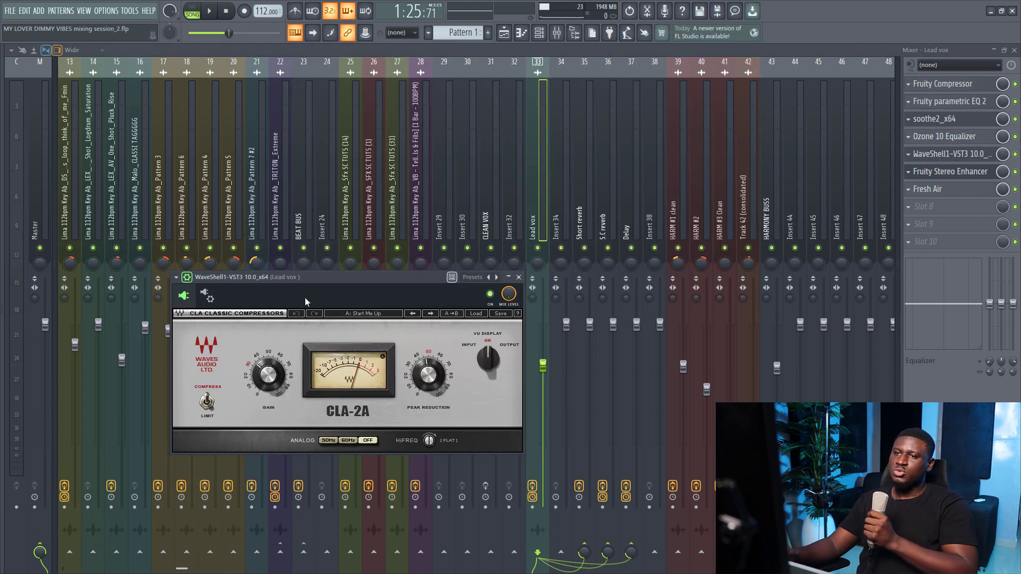